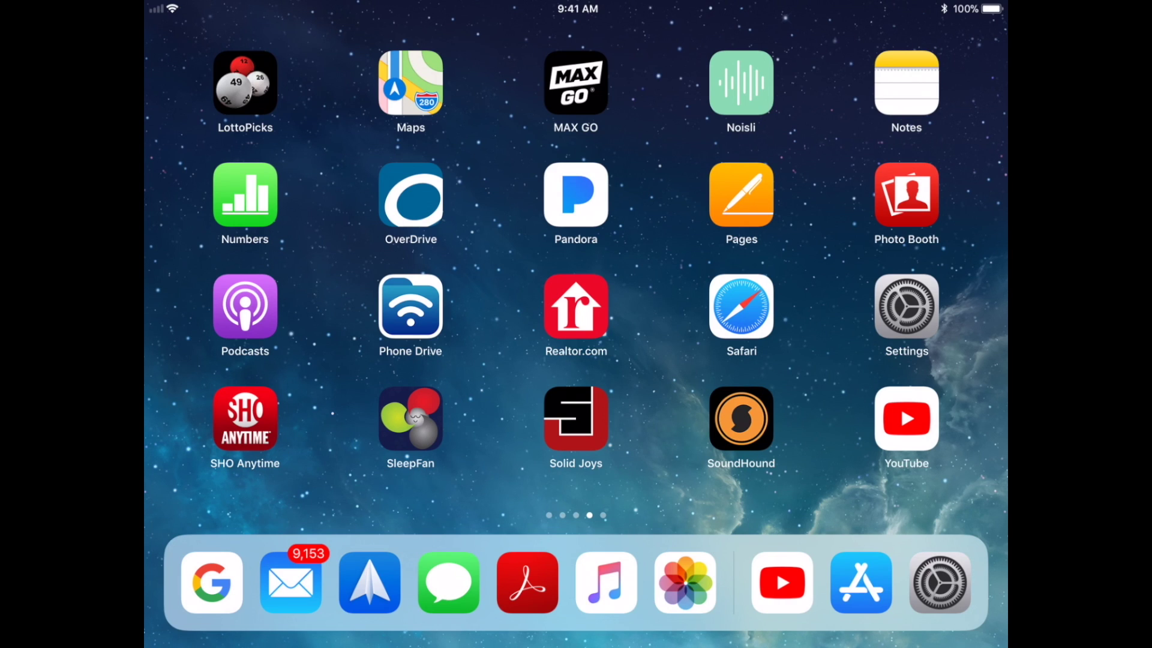
# - Put the home screen icons in edit mode and request removal of the YouTube app
pyautogui.click(905, 418)
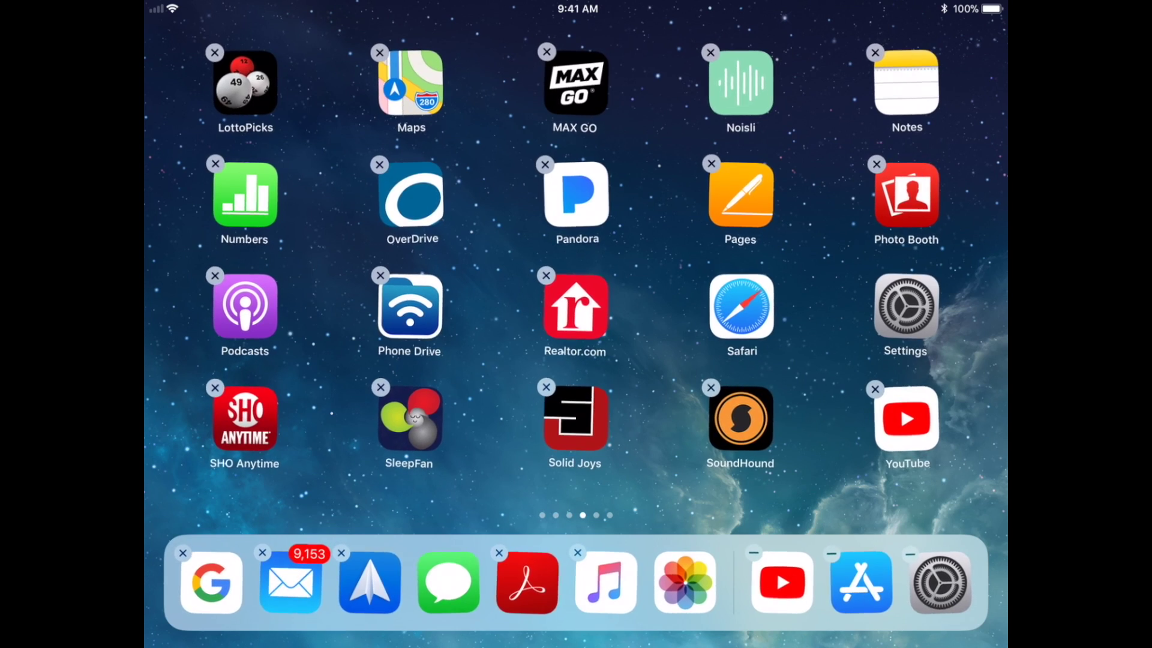
pyautogui.click(876, 388)
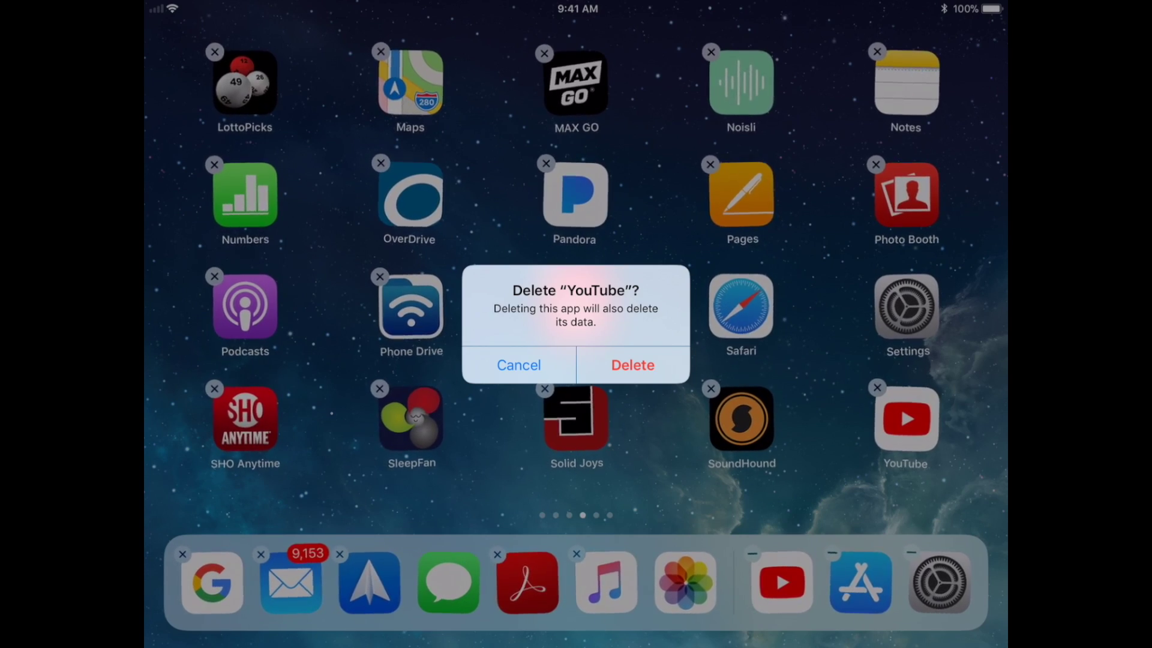
# - Confirm Delete in the Delete "YouTube"? dialog to remove the app and its data
pyautogui.click(633, 365)
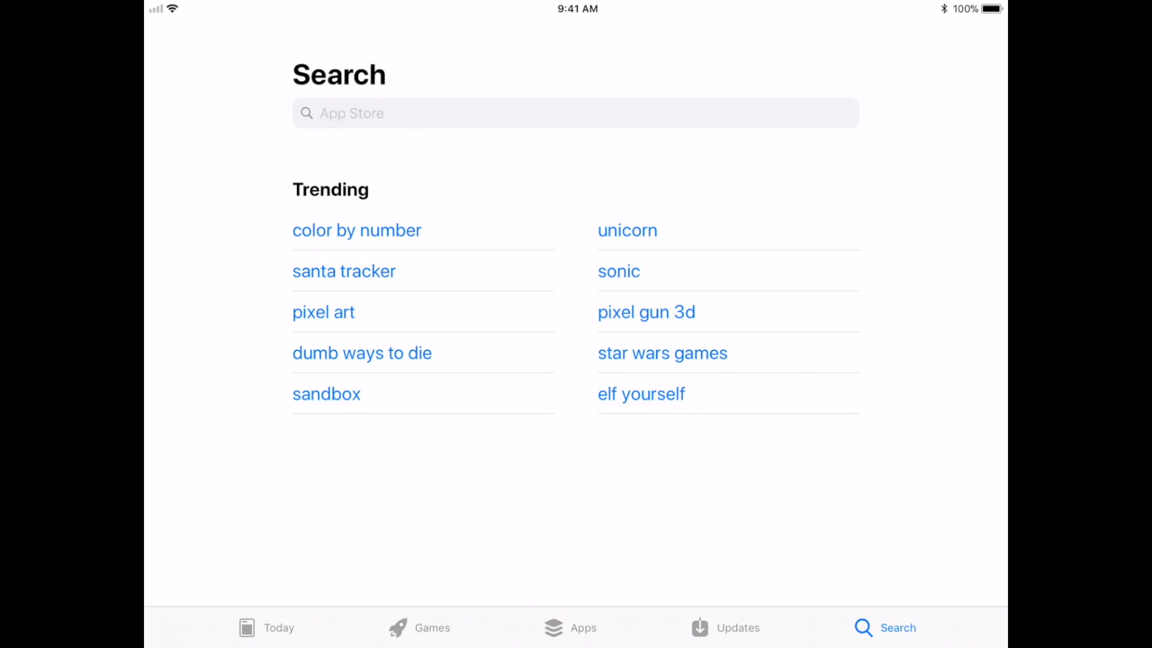
# - Search the App Store for 'youtube' using the suggestion that appears for 'you'
pyautogui.click(576, 112)
pyautogui.write('yo')
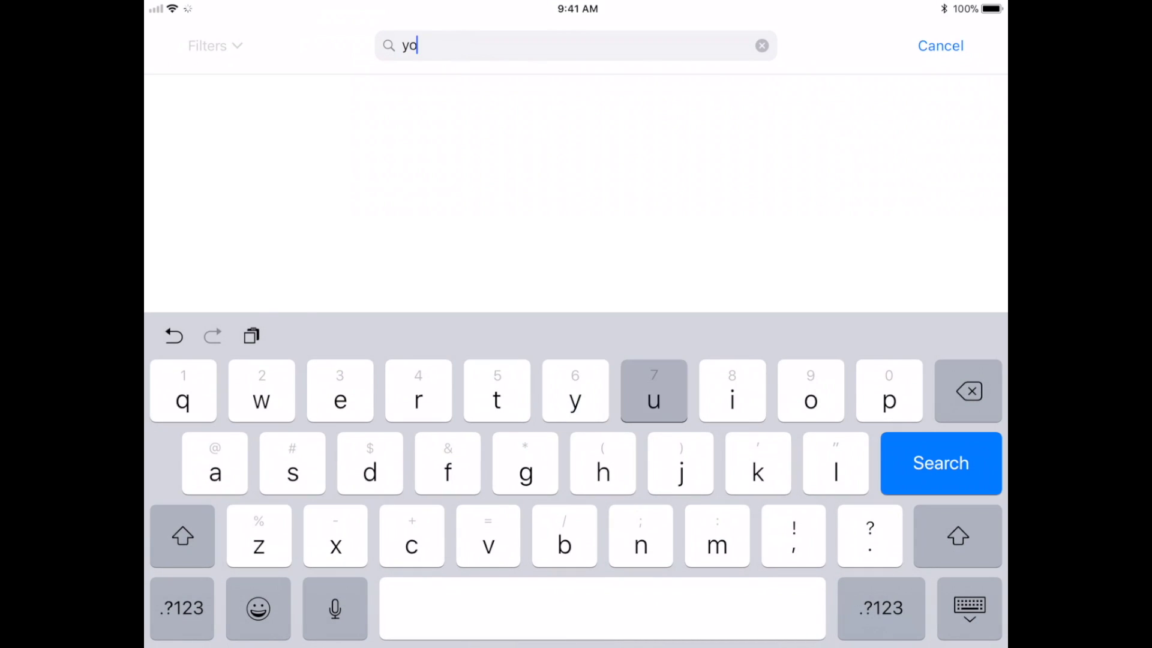
pyautogui.write('u')
pyautogui.click(280, 107)
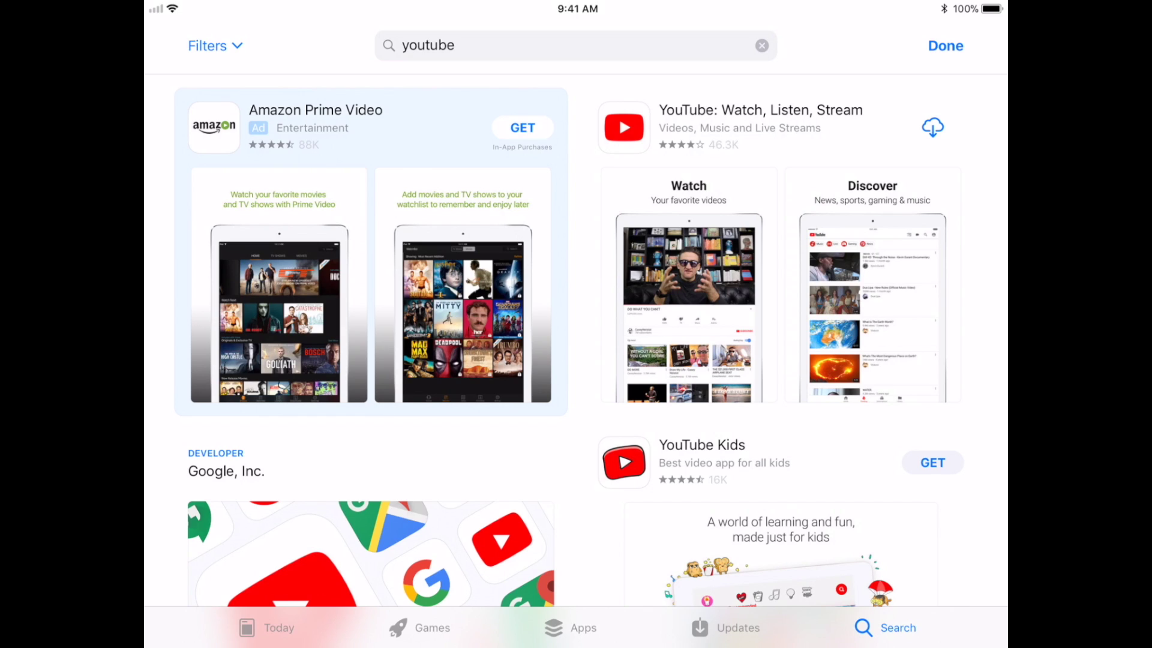
# - Re-download YouTube: Watch, Listen, Stream from the cloud icon until it shows Open
pyautogui.click(932, 127)
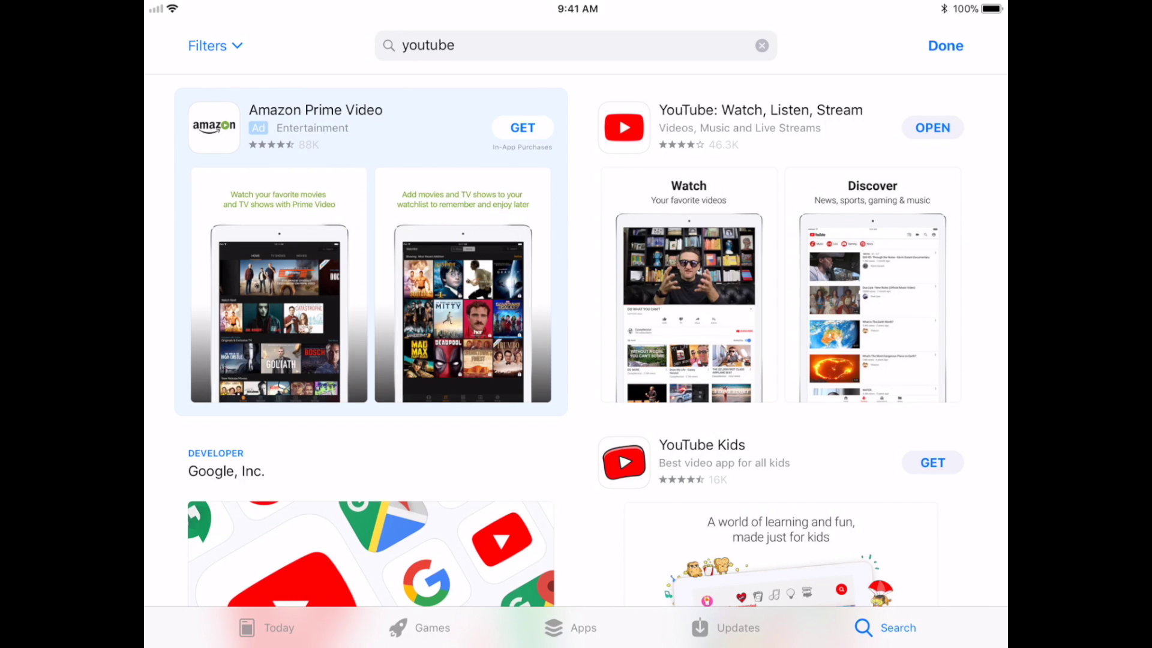
# - Dismiss the youtube search results with Done to show trending searches
pyautogui.click(945, 45)
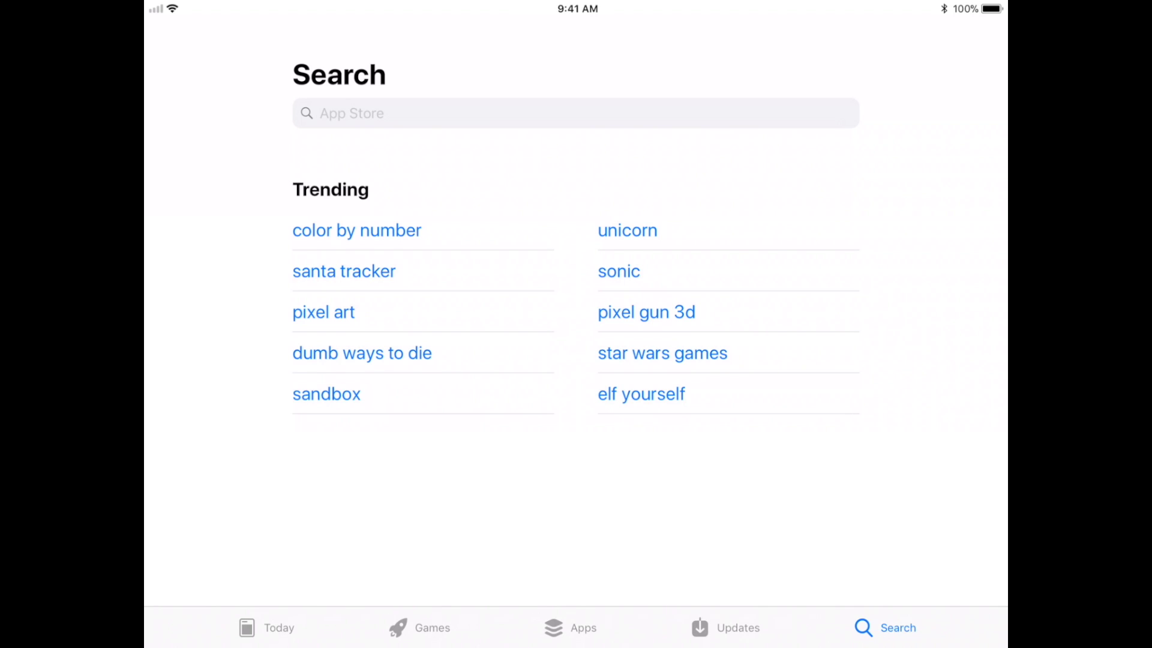
# - Go back to the Home Screen page showing the reinstalled YouTube icon
pyautogui.press('super+h')
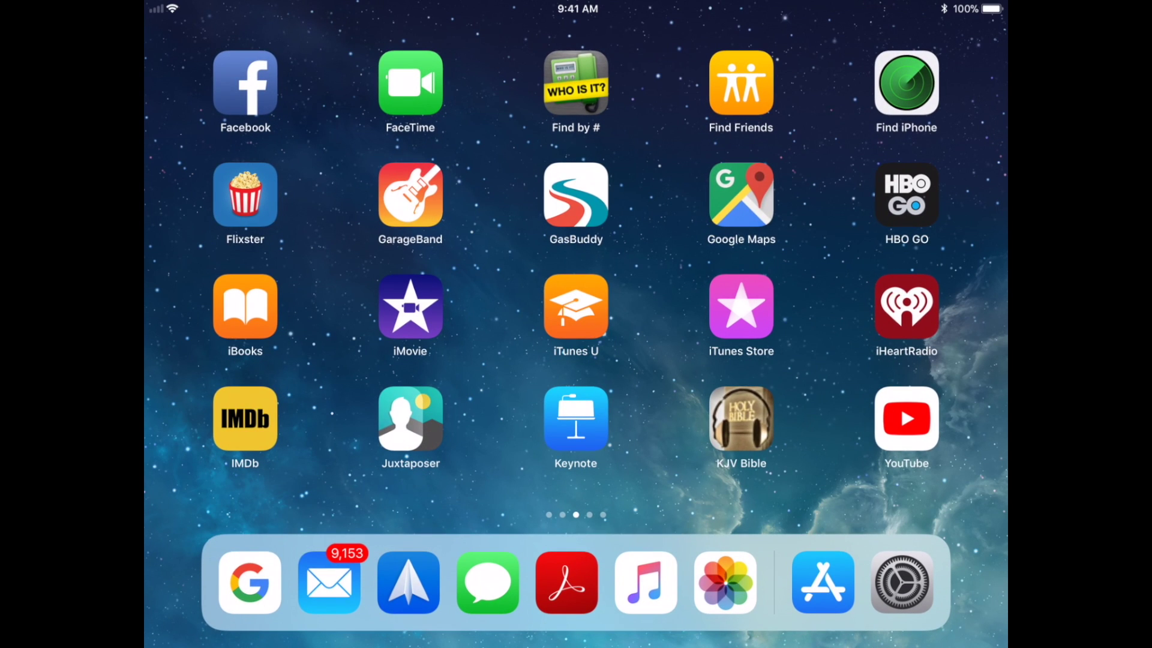